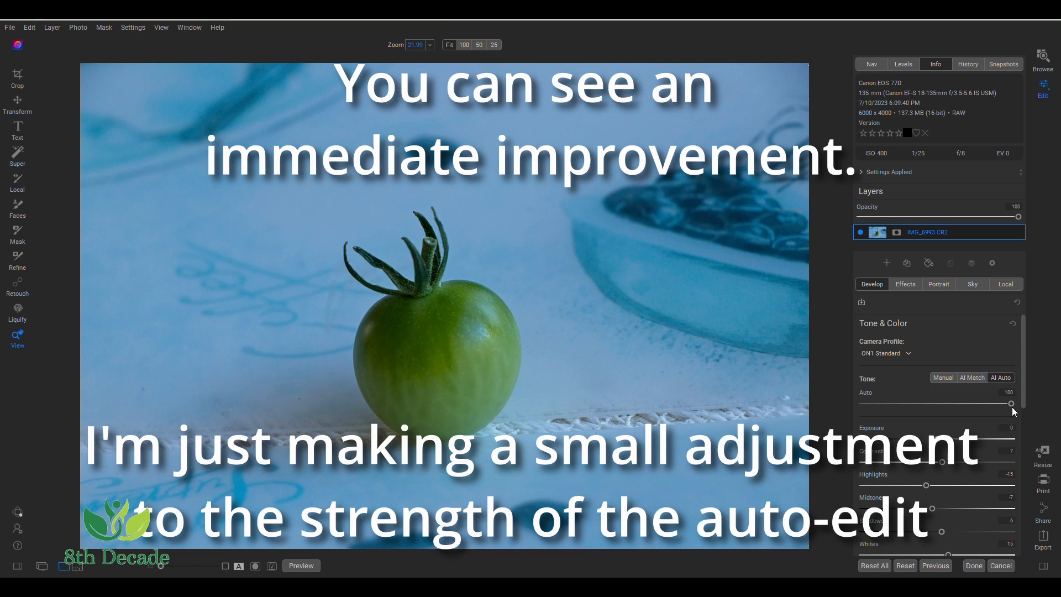
Reduce the strength of the AI Auto tone adjustment to 50
left_click_drag(1013, 404, 938, 403)
left_click_drag(938, 404, 937, 404)
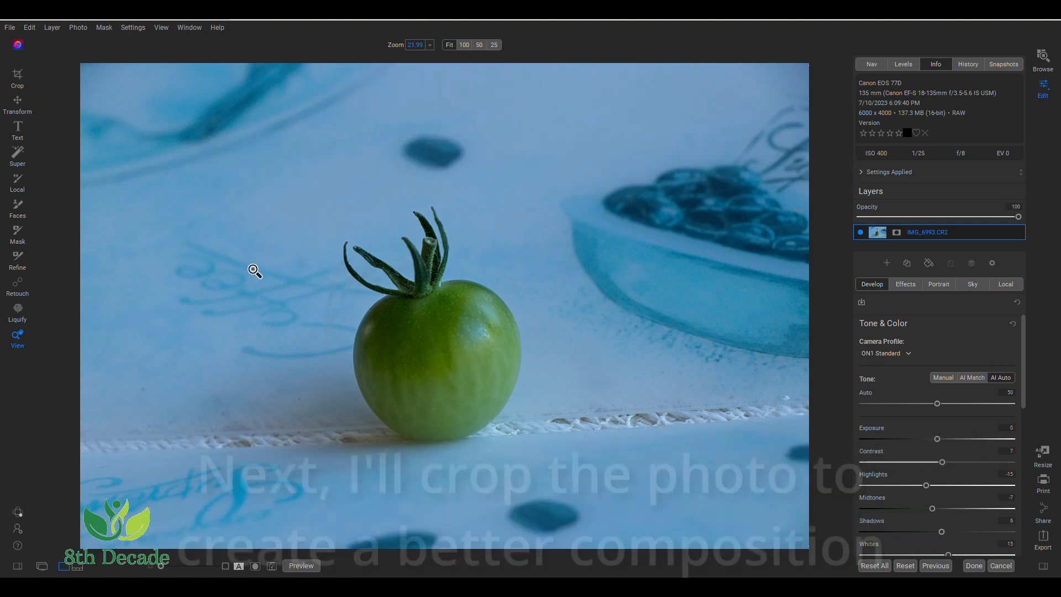
left_click(253, 269)
left_click(246, 266)
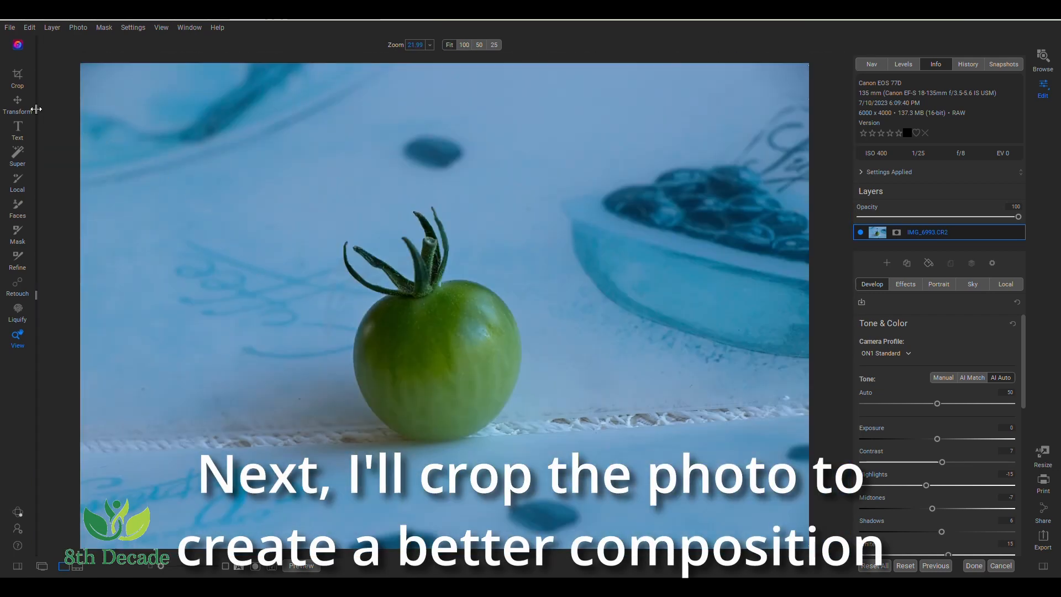
Crop the photo at the 4x5 (8x10) ratio, with the tomato and its stem inside the frame and some background around them
left_click(17, 78)
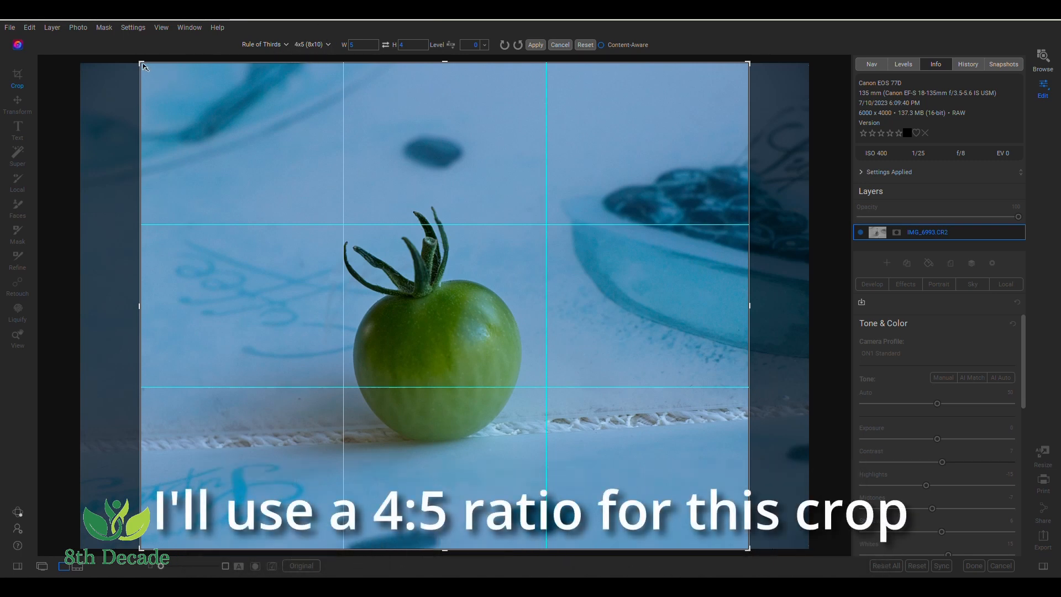
left_click_drag(142, 66, 278, 166)
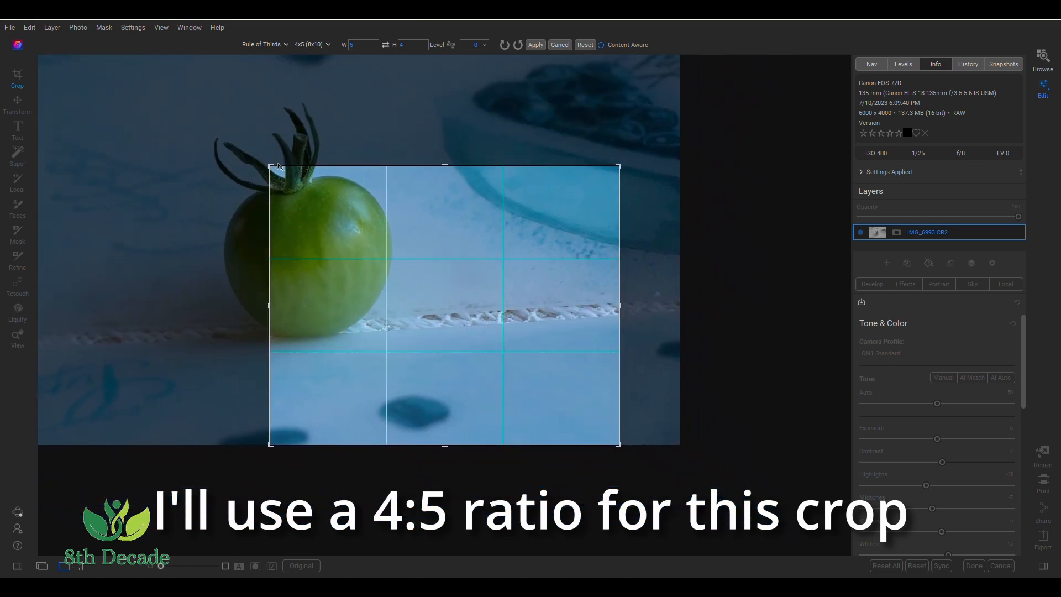
left_click_drag(421, 274, 539, 363)
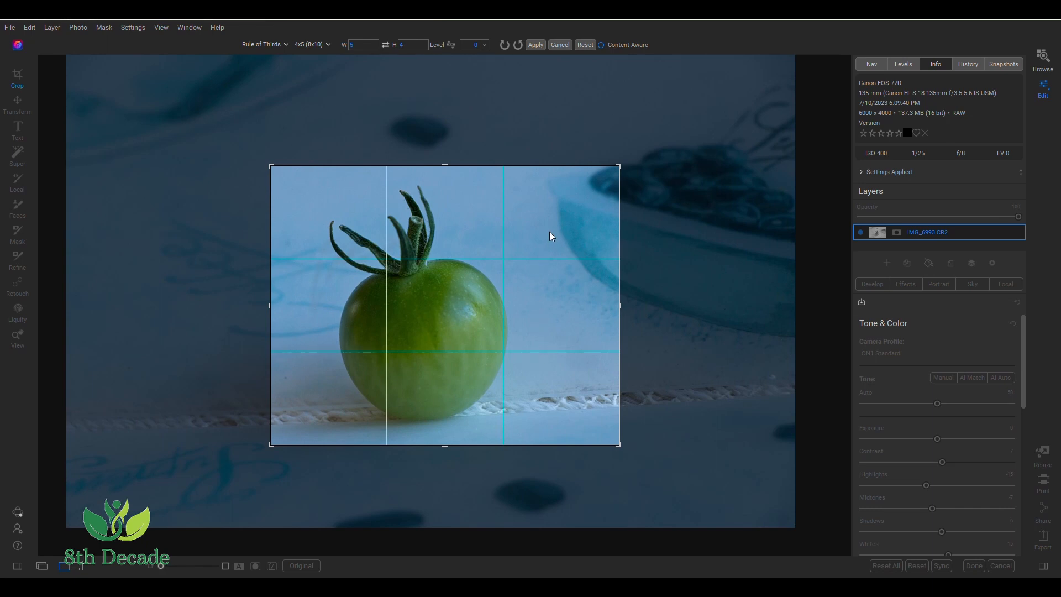
left_click(535, 45)
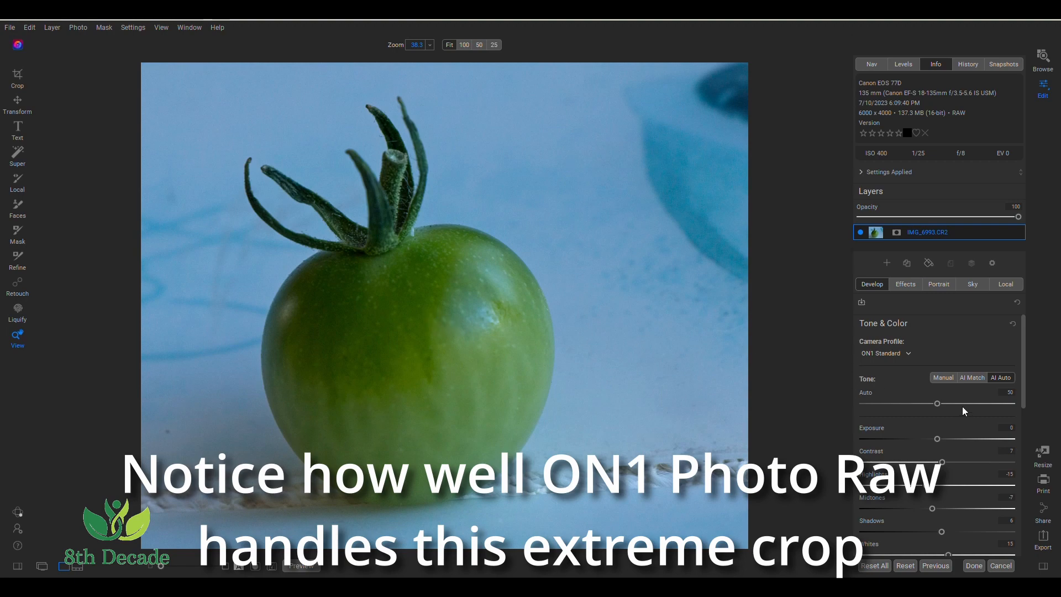
Apply both NoNoise AI and Tack Sharp AI to the photo after comparing the processed and unprocessed halves of the tomato
scroll(963, 406, "down", 10)
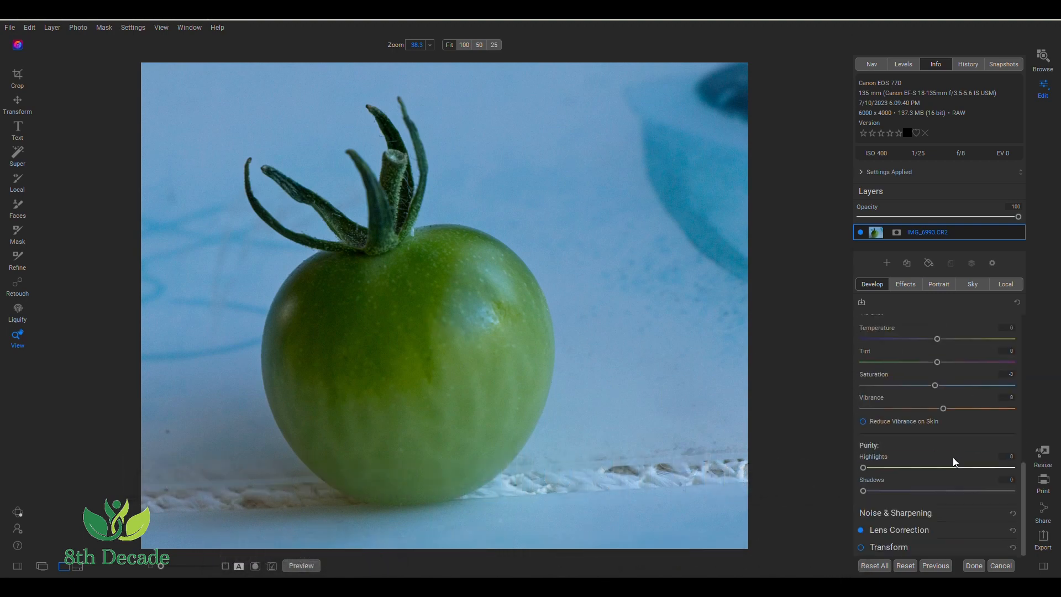
left_click(920, 514)
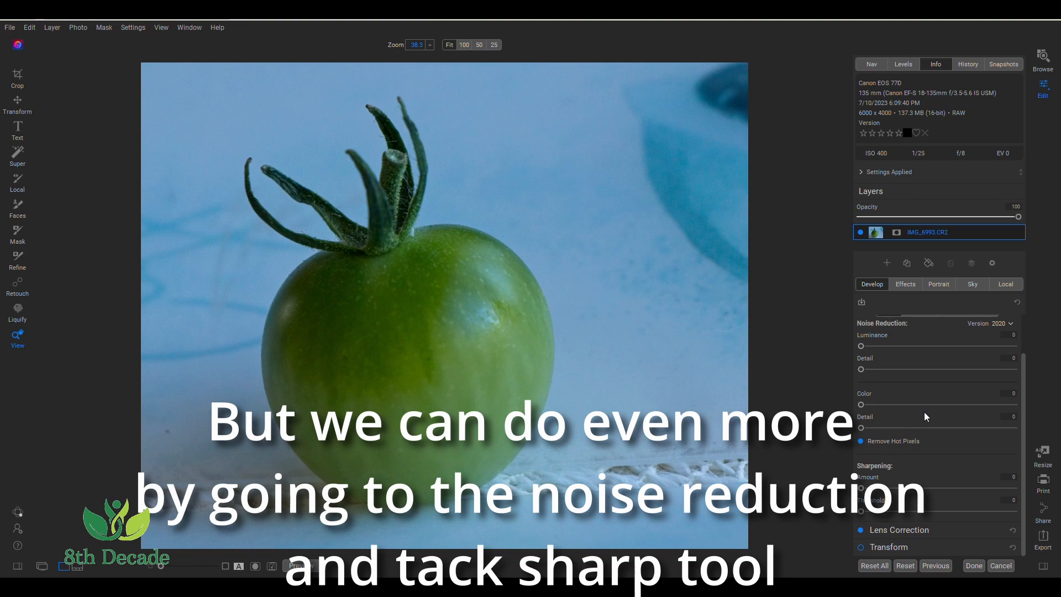
scroll(920, 445, "up", 1)
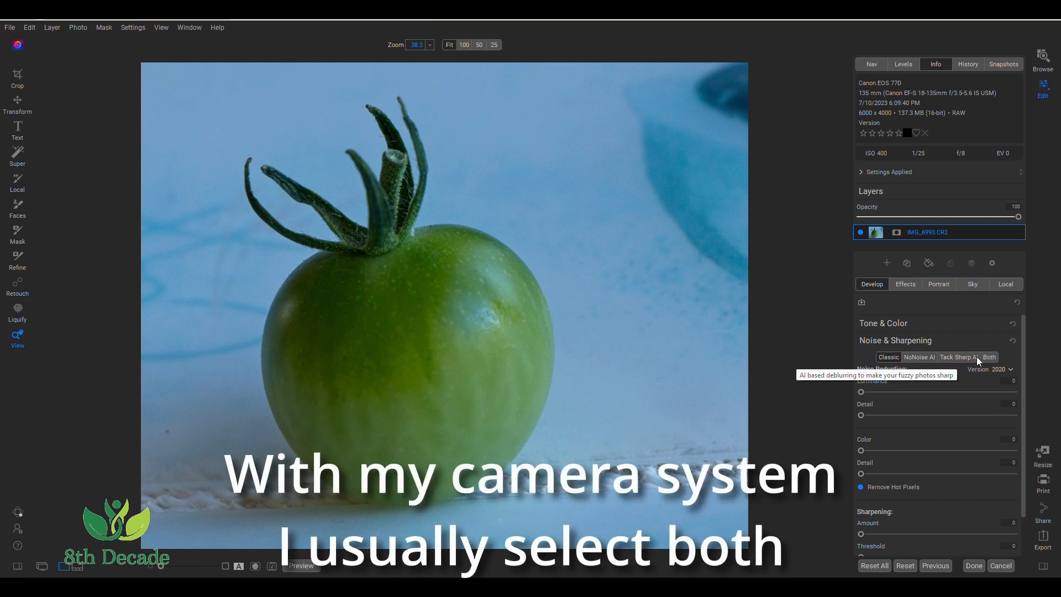
left_click(991, 358)
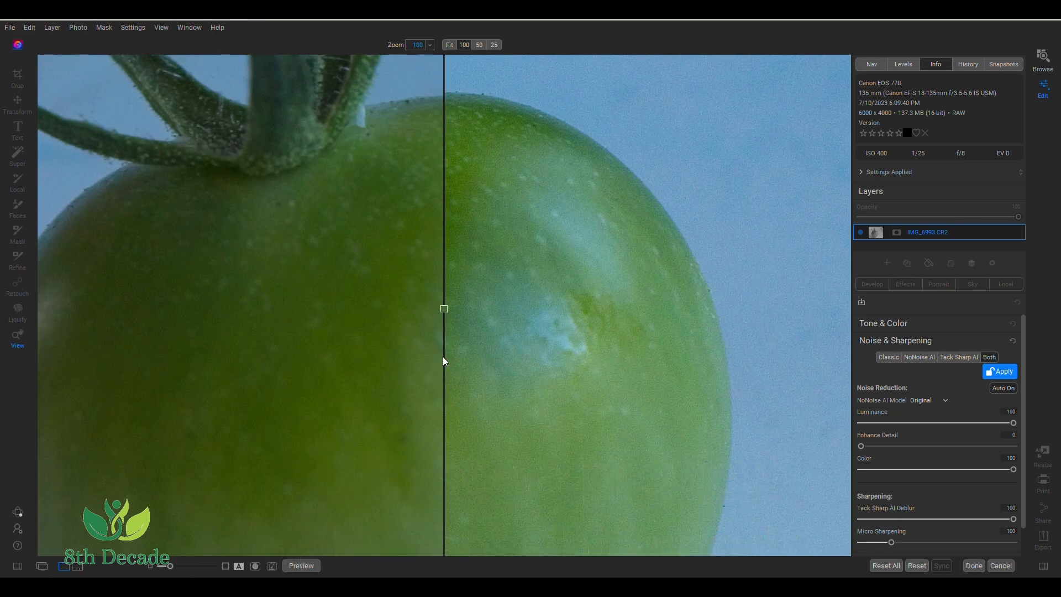
left_click_drag(416, 361, 455, 413)
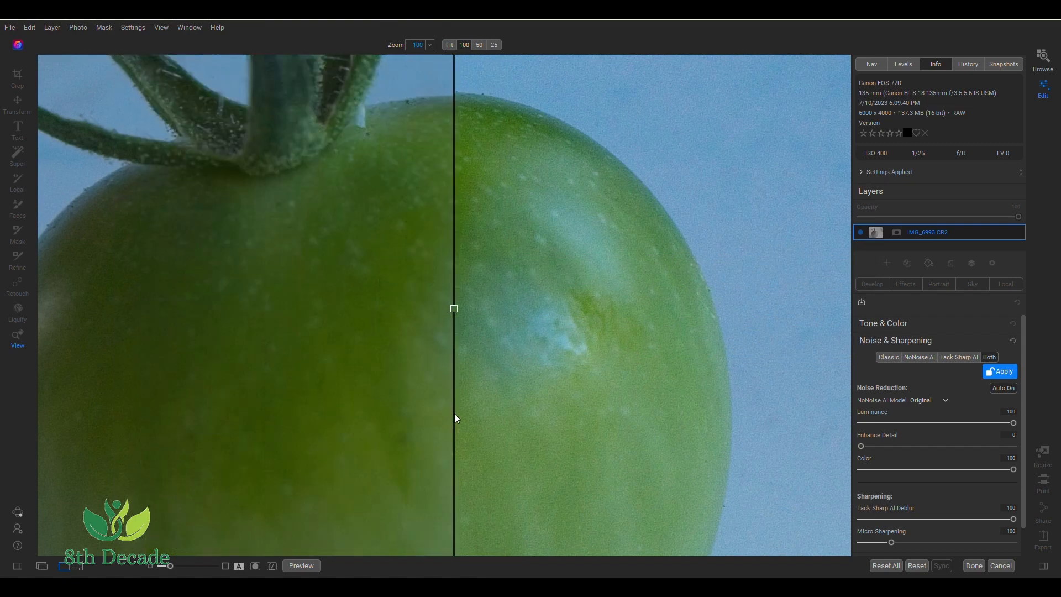
left_click(997, 377)
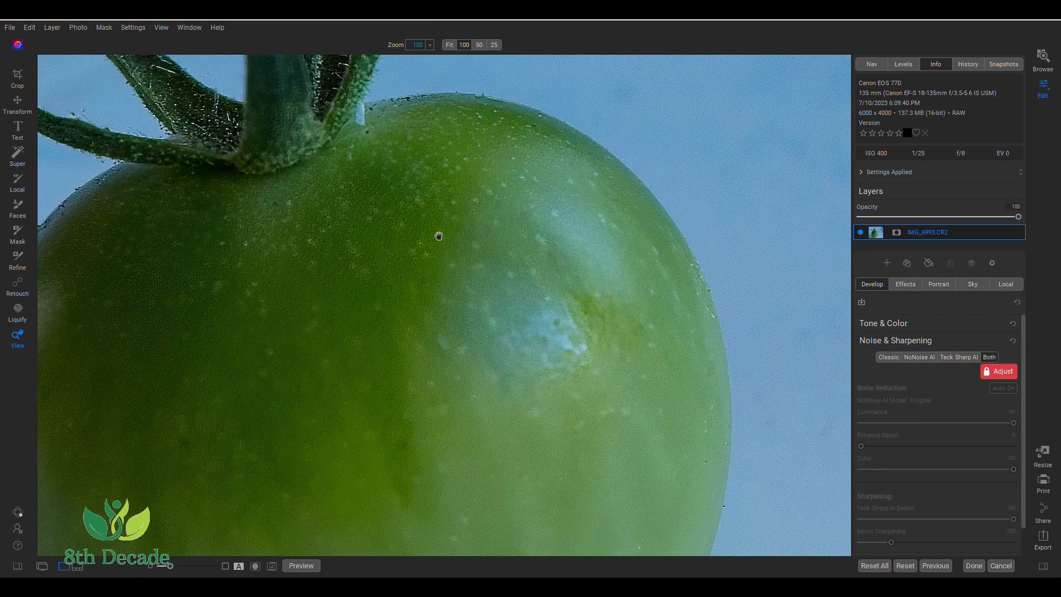
key("ctrl+0")
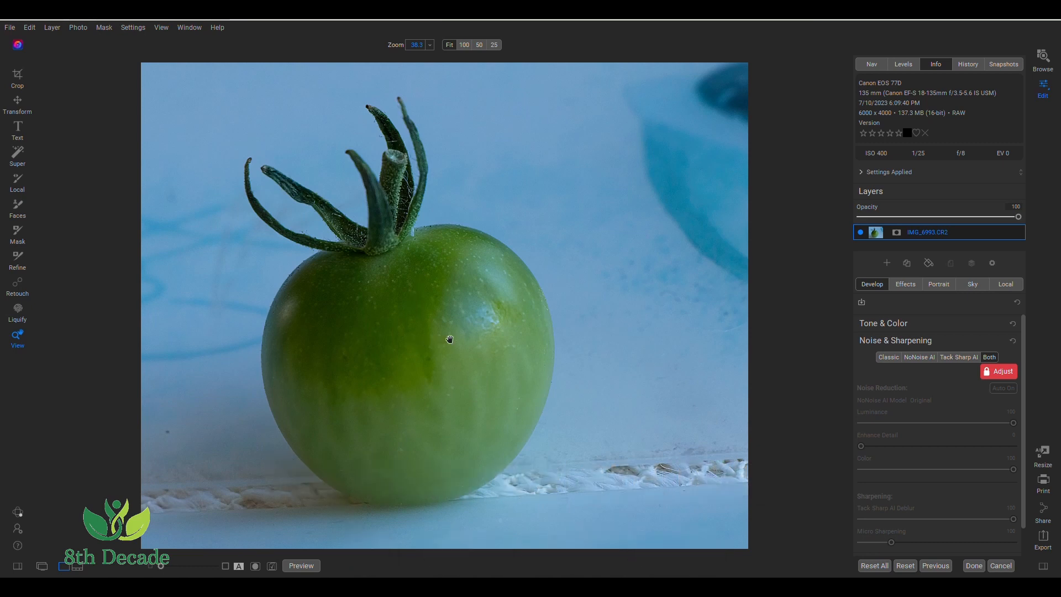
Add a Dynamic Contrast effect filter to the photo and set the filter's opacity to 50
left_click(906, 285)
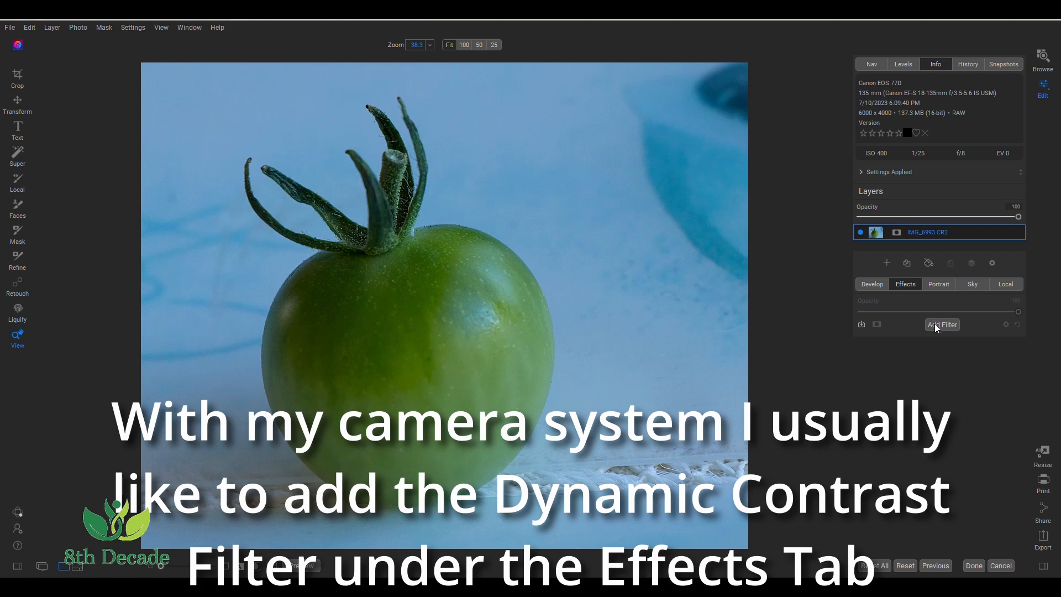
left_click(934, 324)
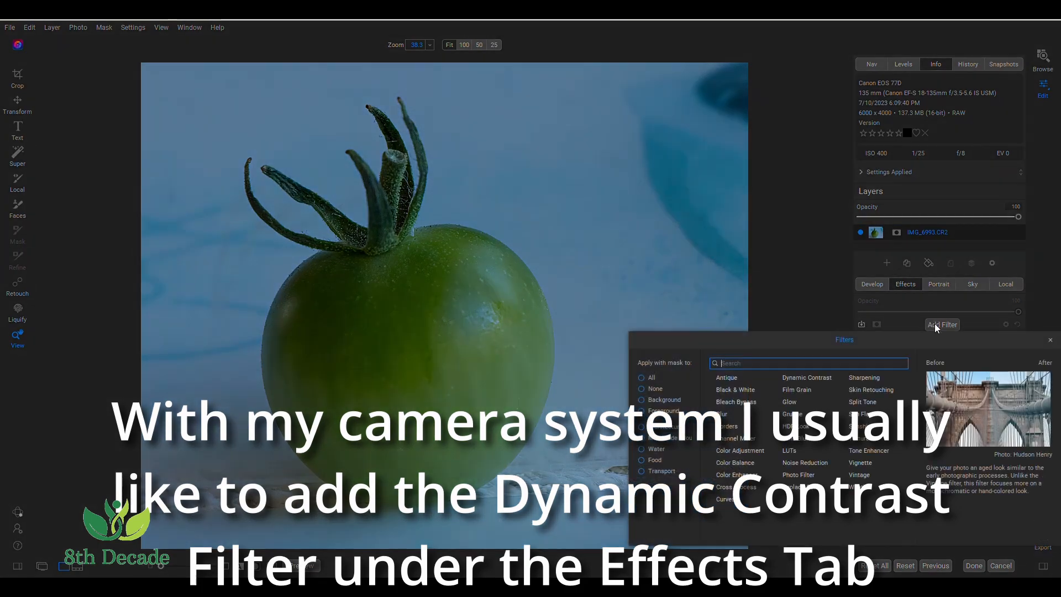
left_click(797, 376)
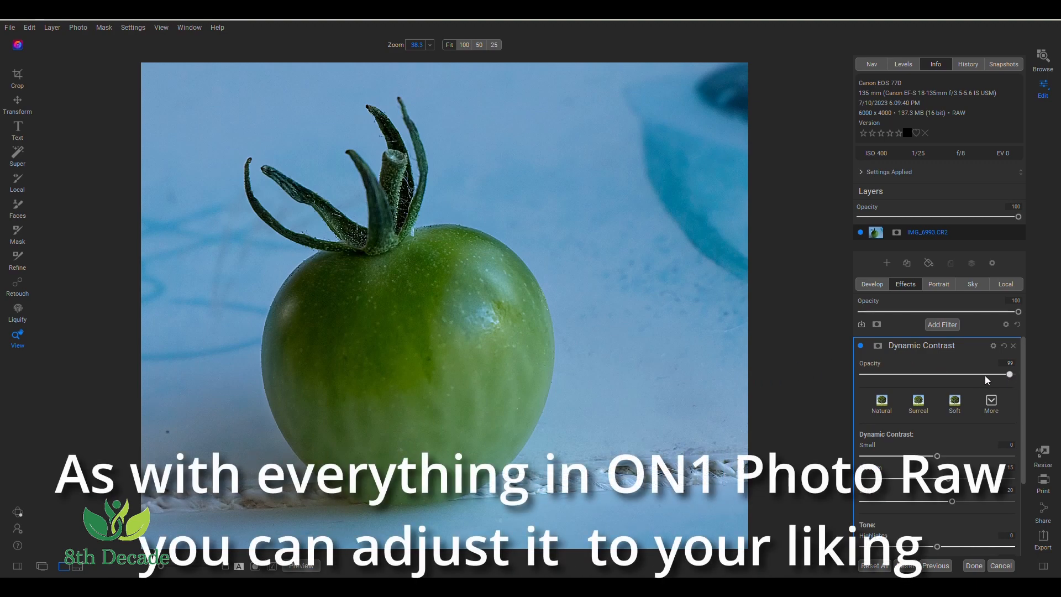
left_click_drag(949, 375, 942, 373)
left_click_drag(938, 374, 937, 373)
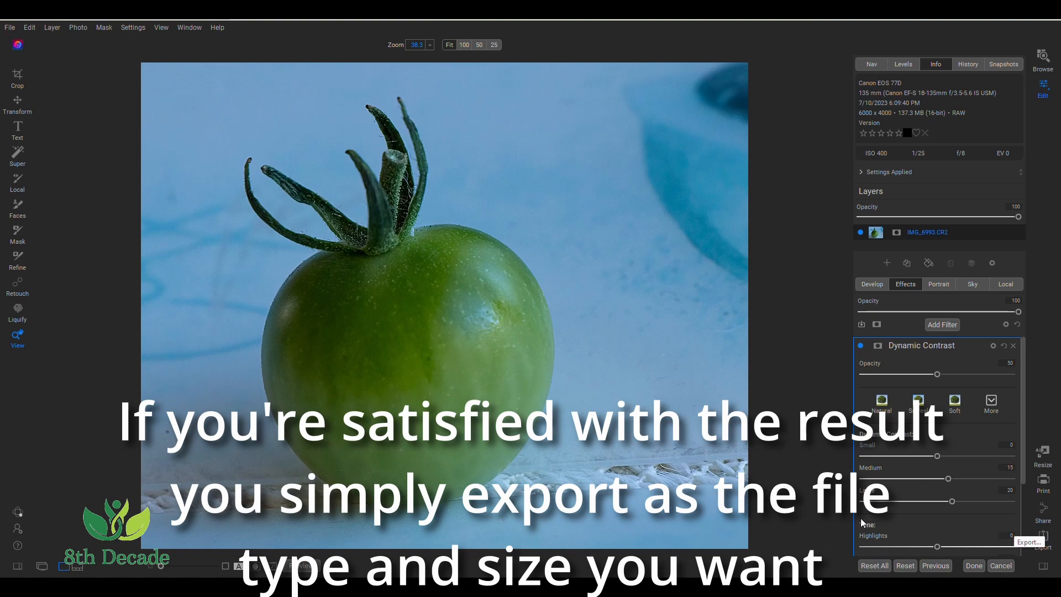
Recrop the photo at the 1x1 (Square) ratio, framing the whole tomato and its stem tightly
left_click(18, 78)
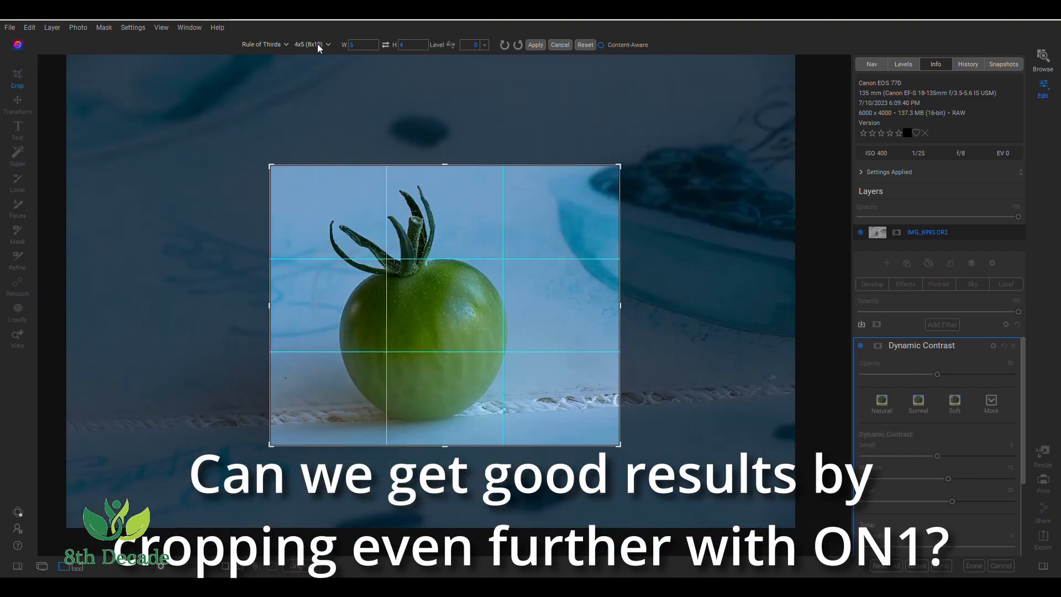
left_click(318, 44)
left_click(302, 75)
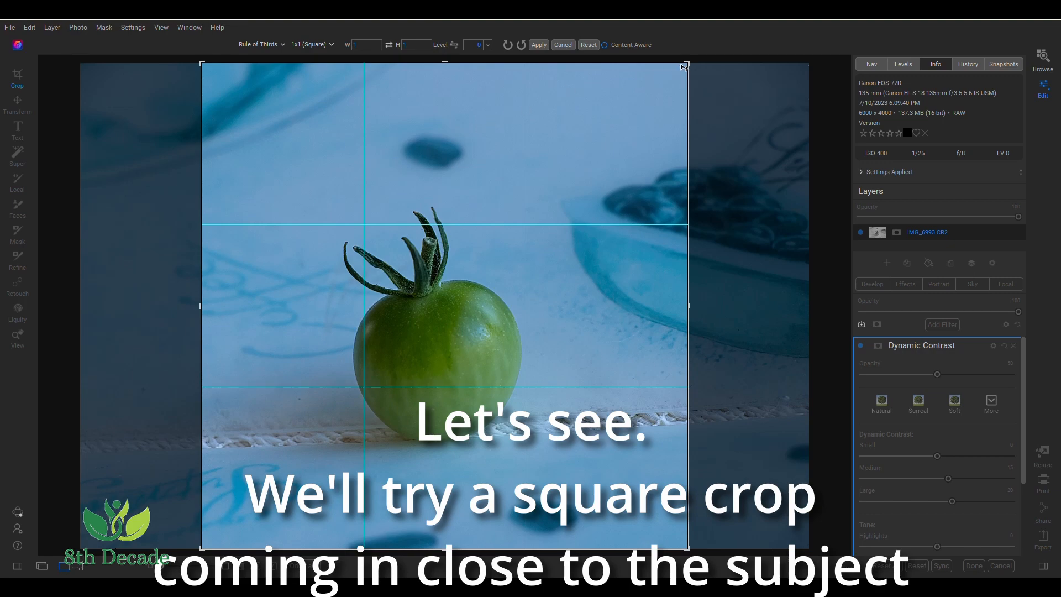
left_click_drag(690, 66, 612, 184)
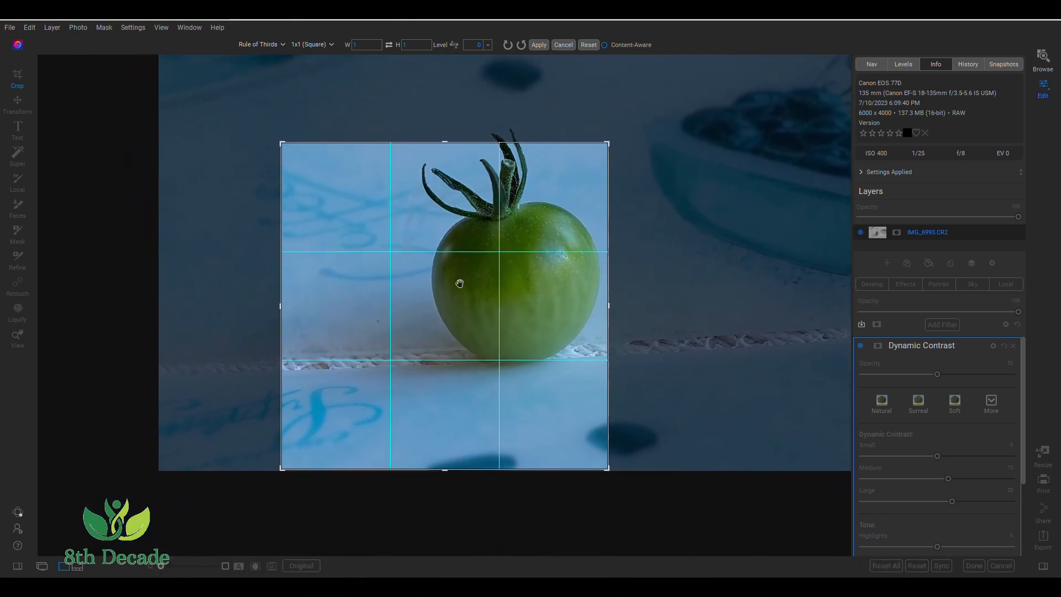
left_click_drag(449, 287, 413, 331)
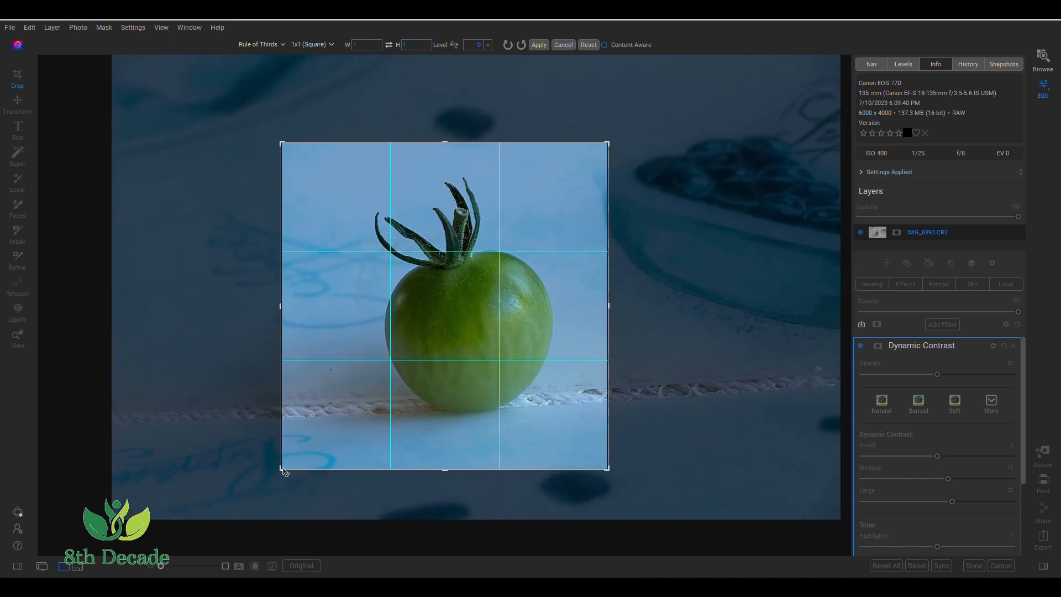
left_click_drag(283, 470, 301, 462)
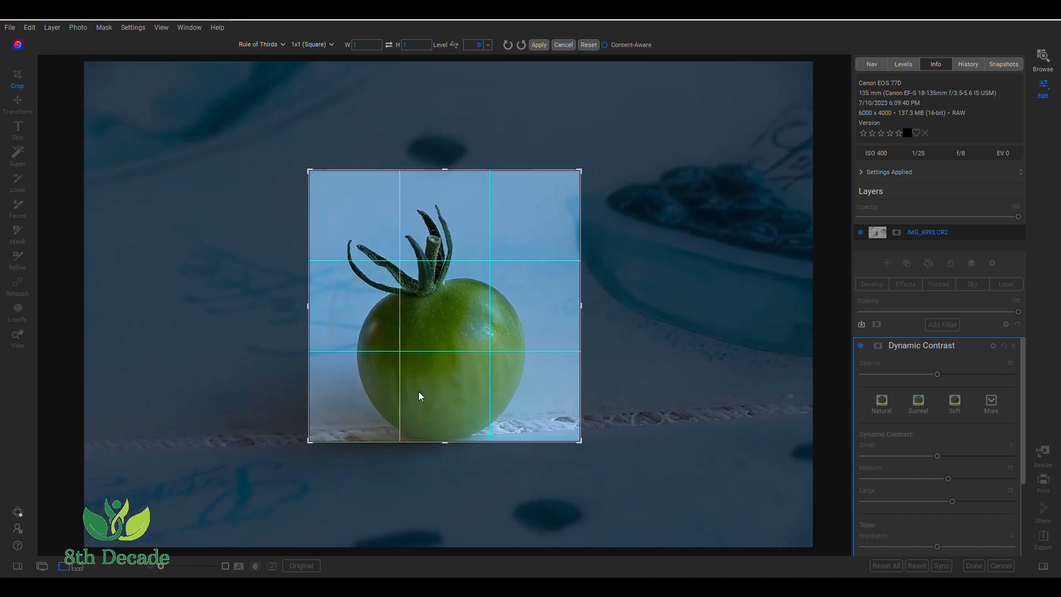
left_click_drag(419, 393, 428, 365)
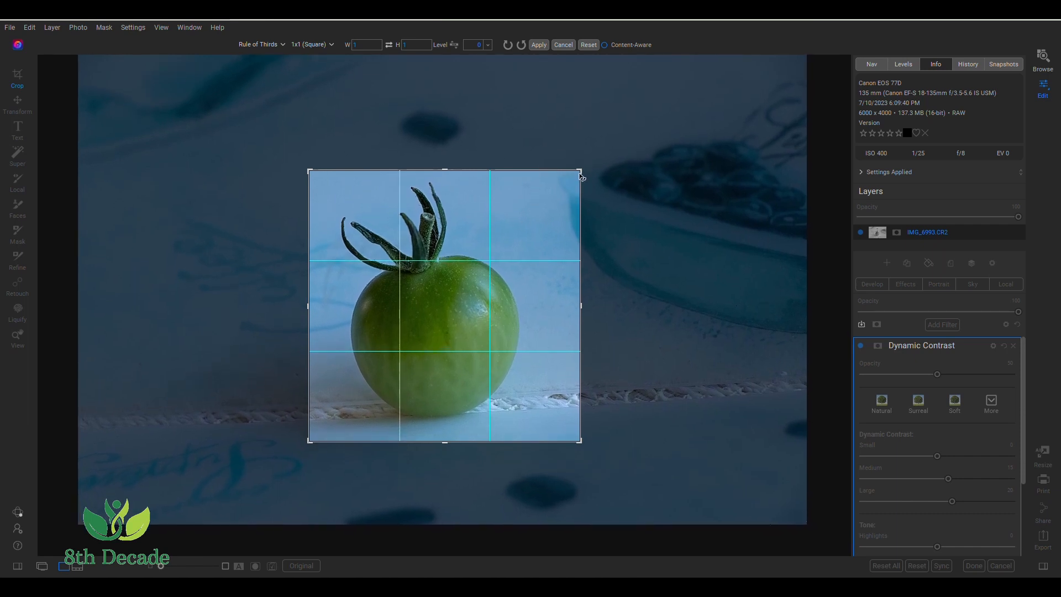
left_click_drag(581, 174, 575, 179)
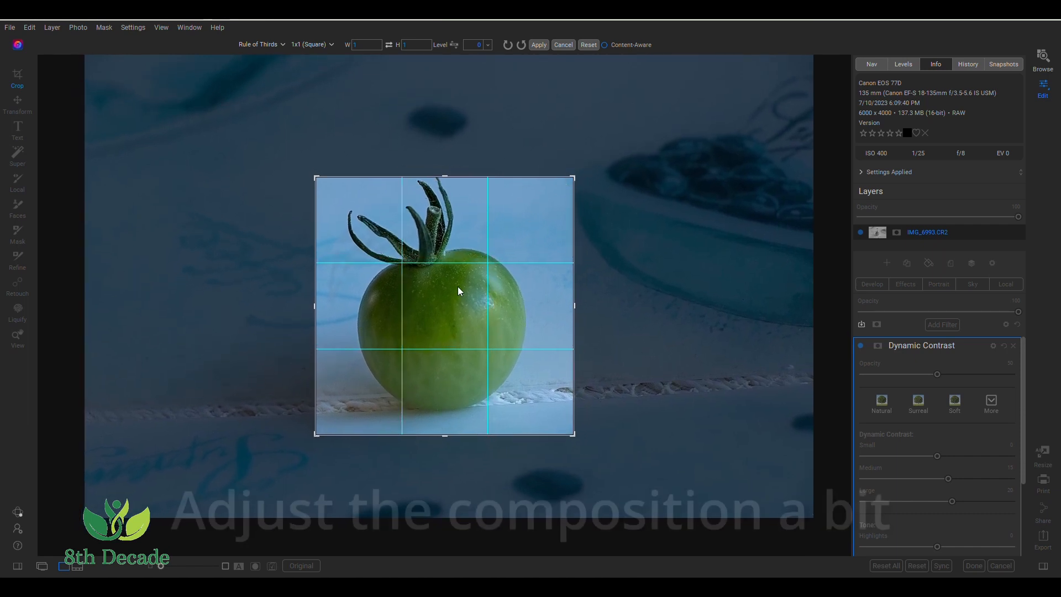
left_click_drag(457, 299, 459, 305)
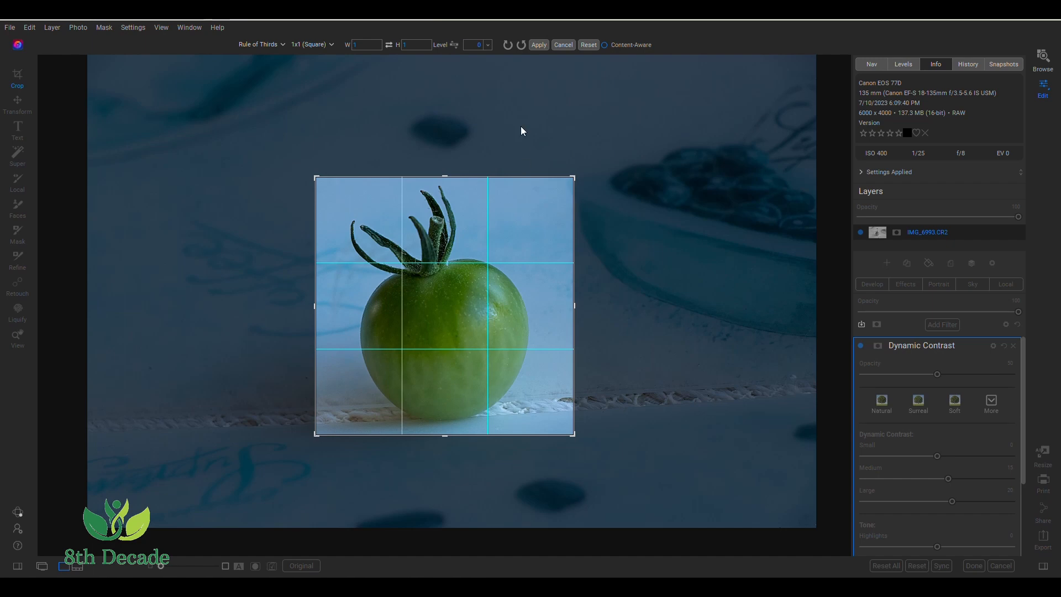
left_click(539, 45)
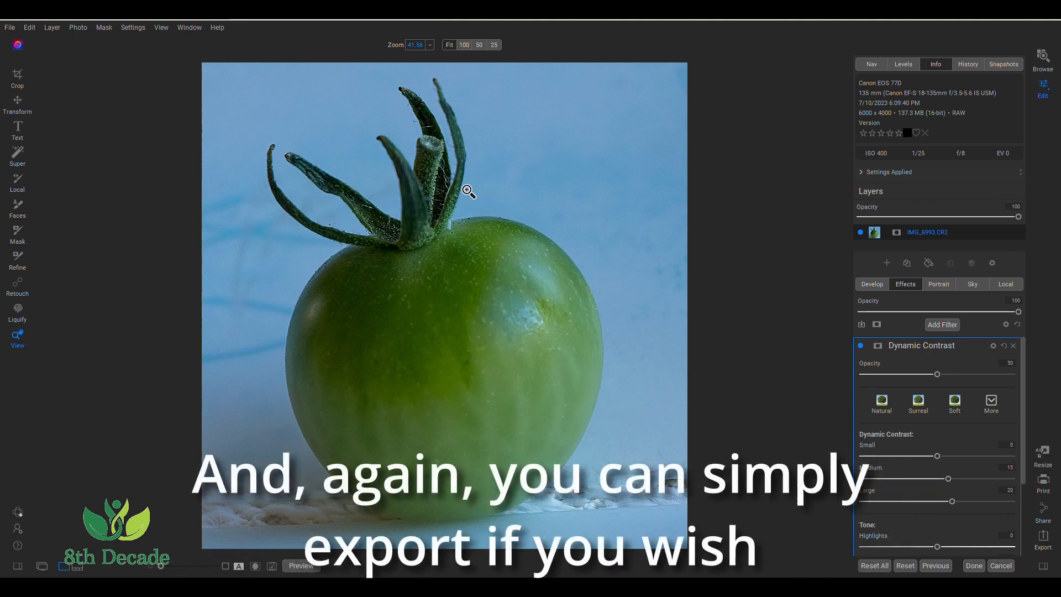
Tighten the square crop to a macro view of the tomato's stem leaves and the upper edge of the fruit
left_click(17, 79)
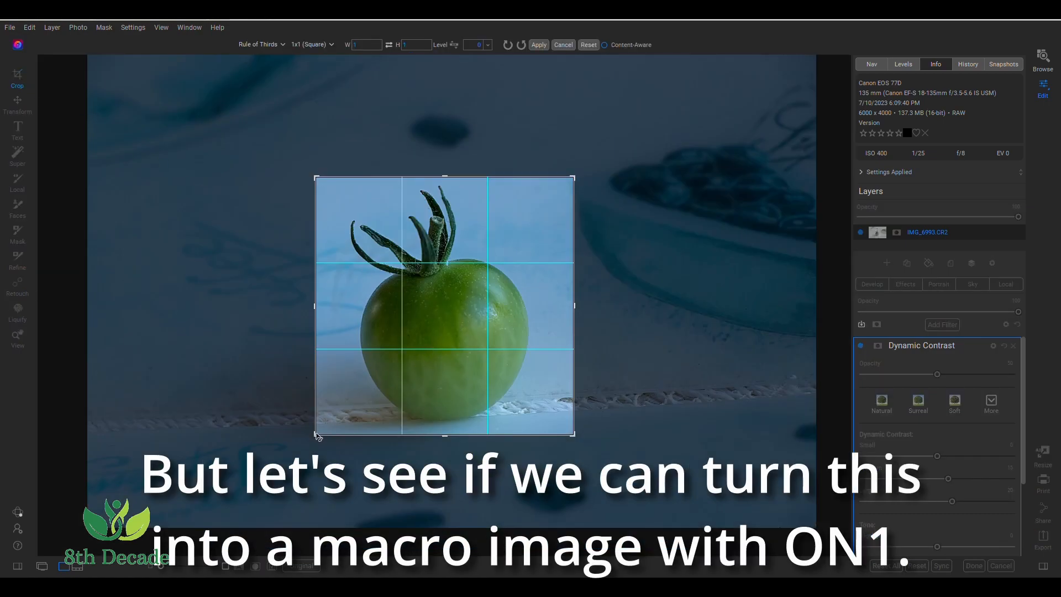
left_click_drag(316, 437, 512, 333)
left_click_drag(536, 396, 459, 345)
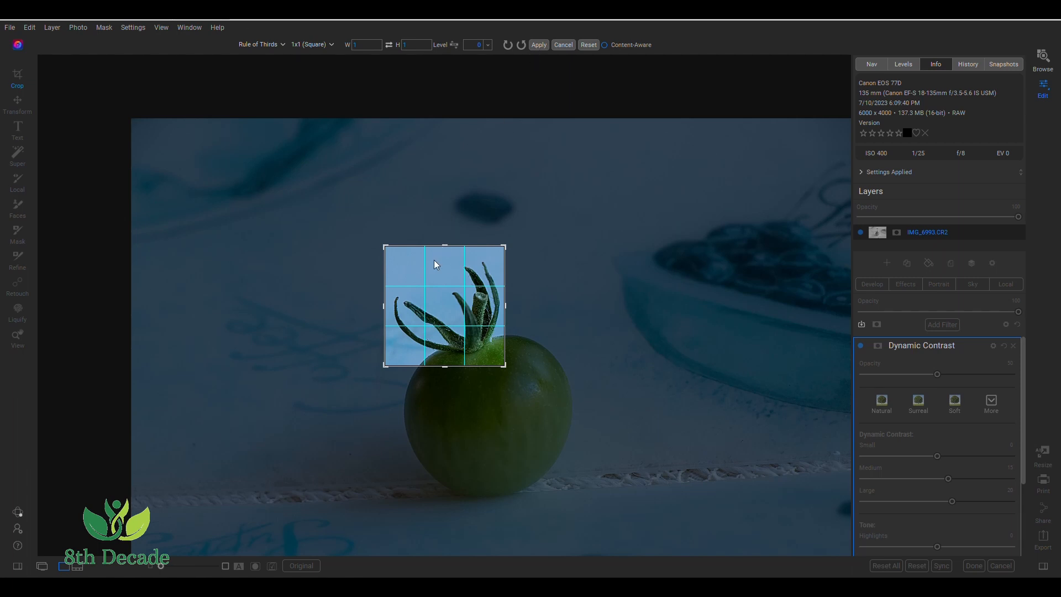
left_click(539, 45)
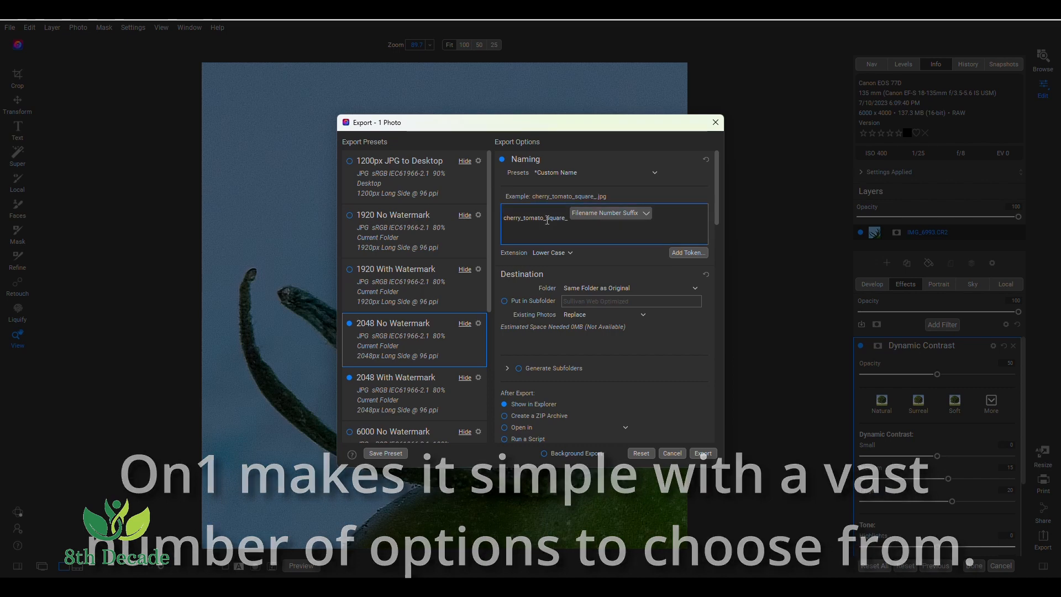
Change the export name to cherry_tomato_macro_ and export with all enabled presets, saving the changed settings of the 2048 No Watermark preset
left_click_drag(546, 220, 562, 221)
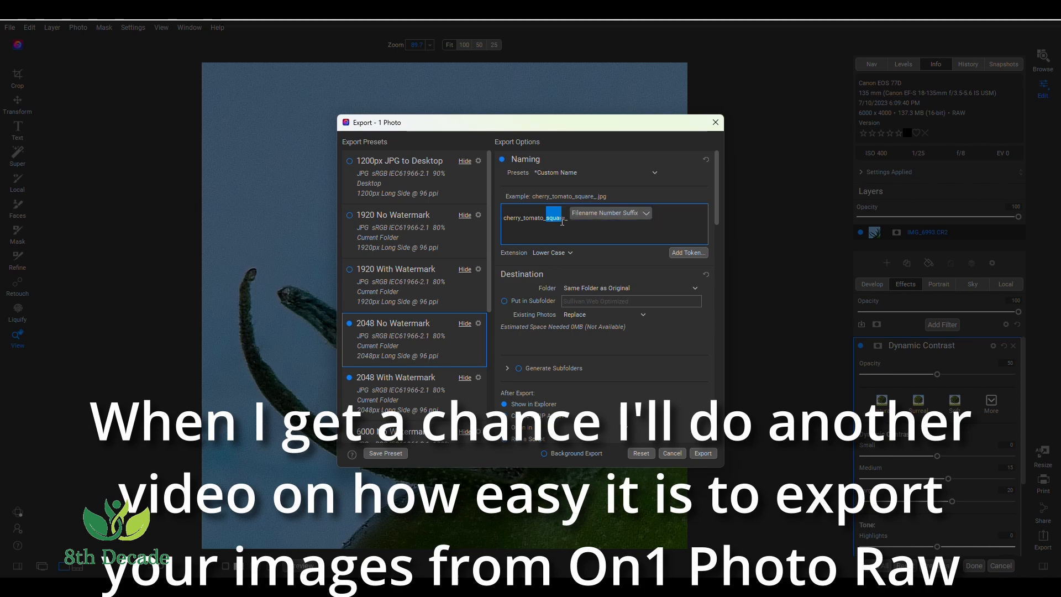
key("BackSpace")
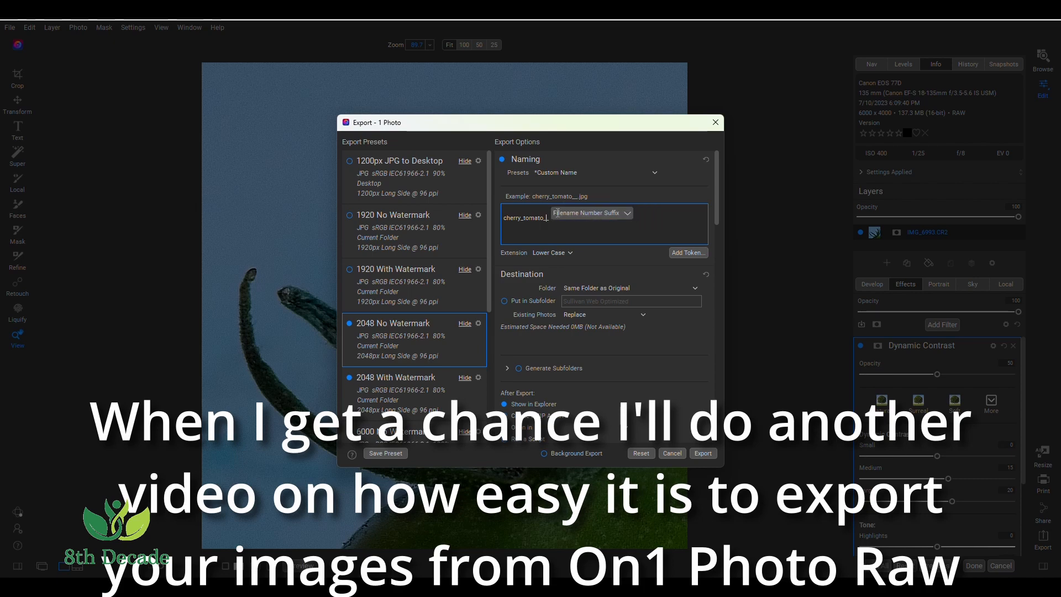
type("macro_")
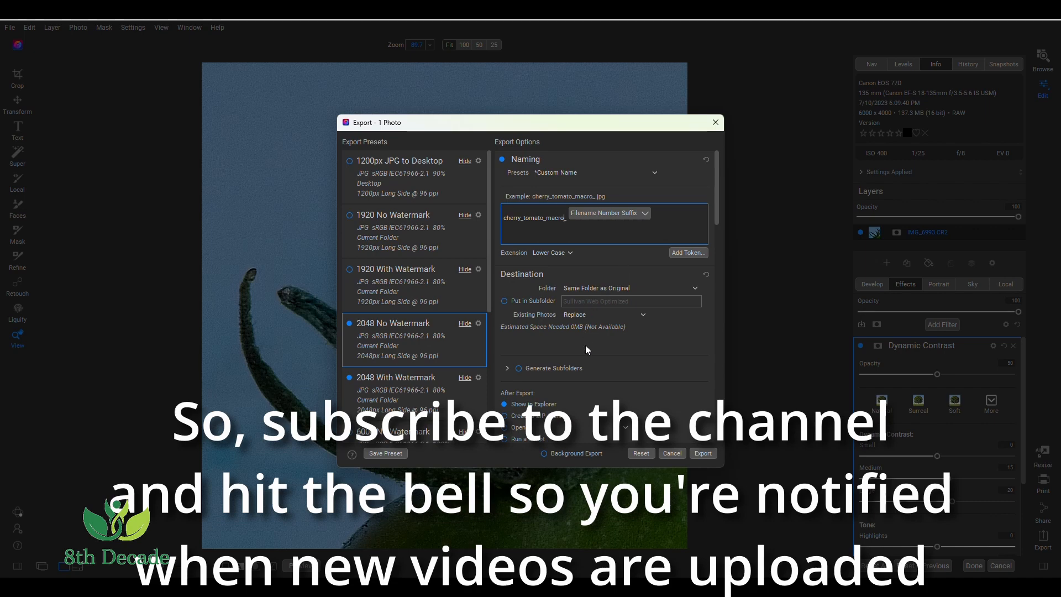
left_click(700, 454)
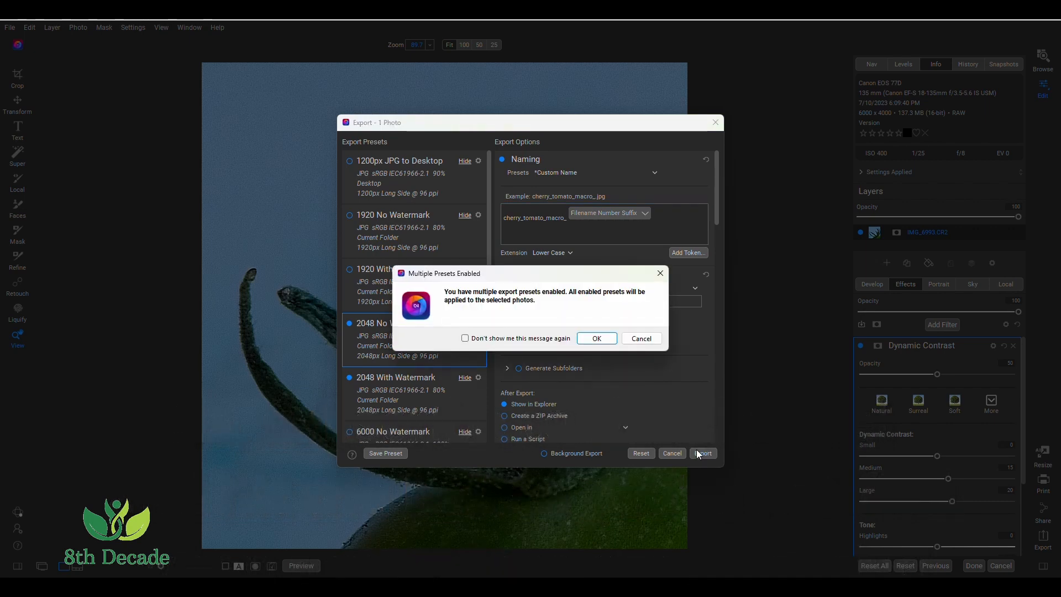
left_click(588, 339)
left_click(588, 339)
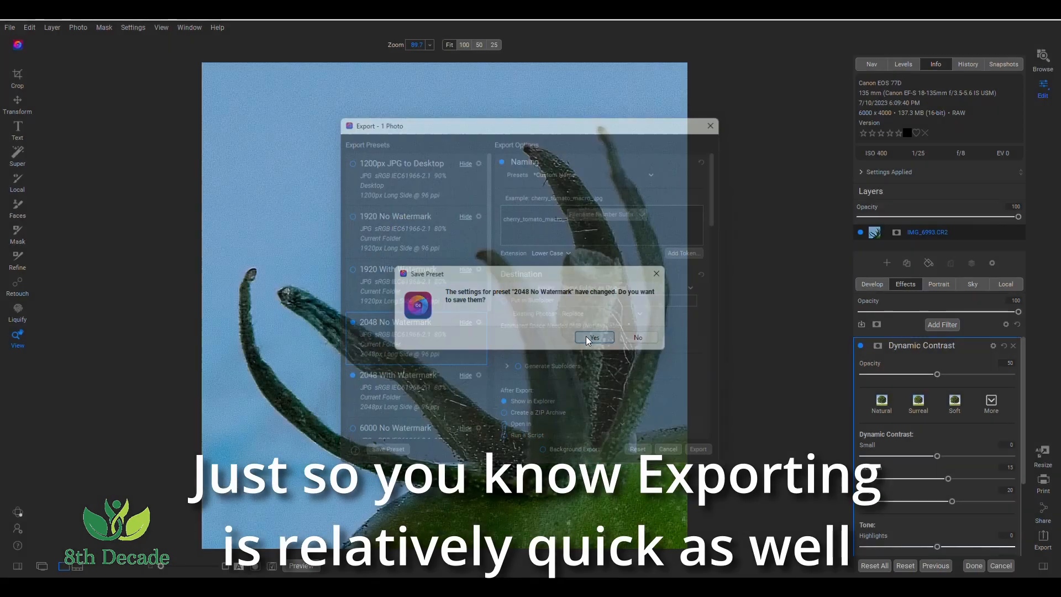